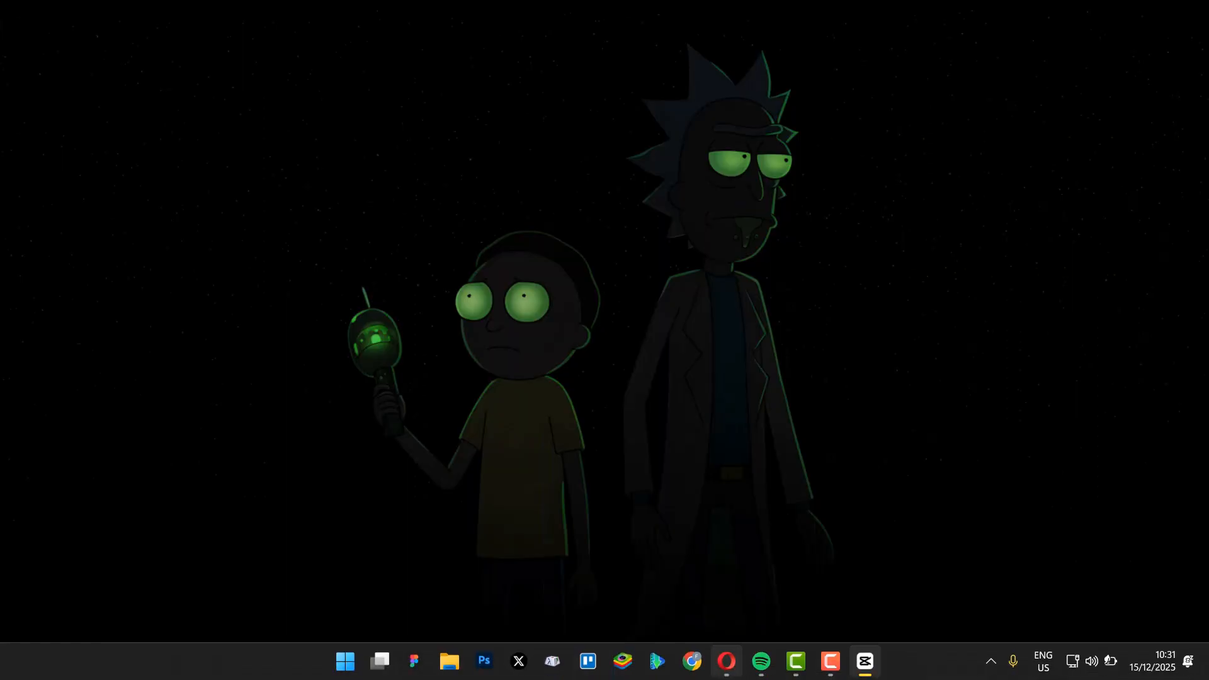
Switch to the Opera browser, search the web for "capcut download" and open CapCut's official desktop video editor page.
{"action": "mouse_move", "coordinate": [727, 660]}
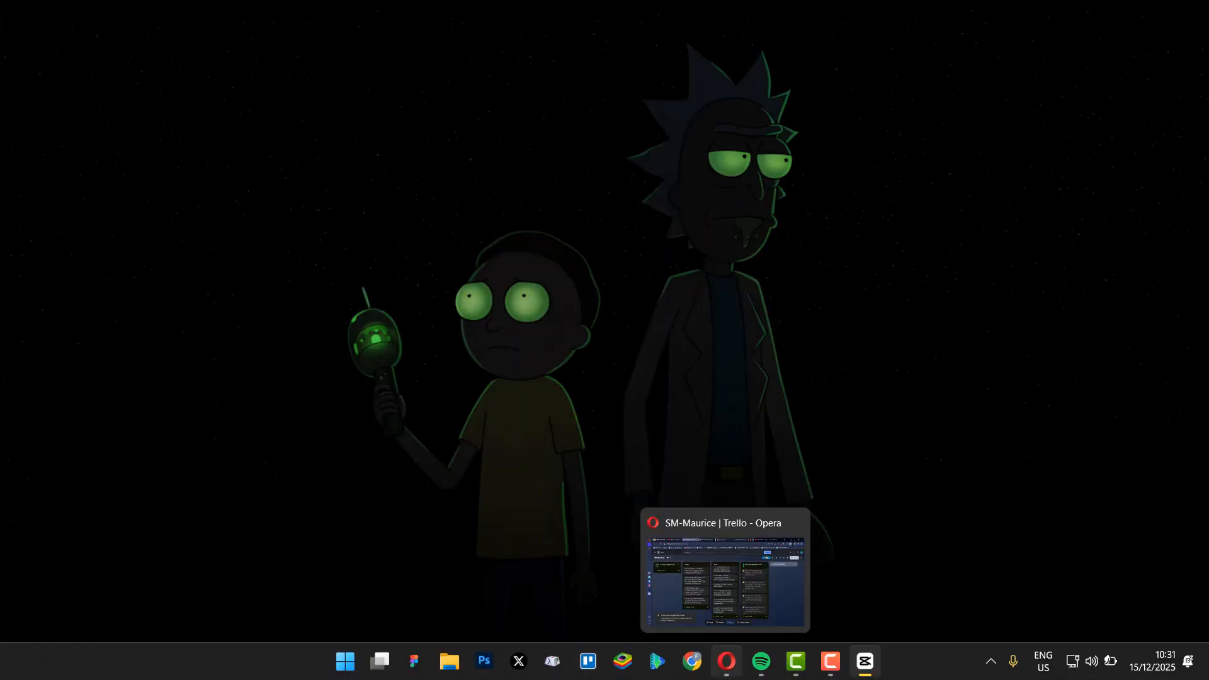
{"action": "left_click", "coordinate": [727, 660]}
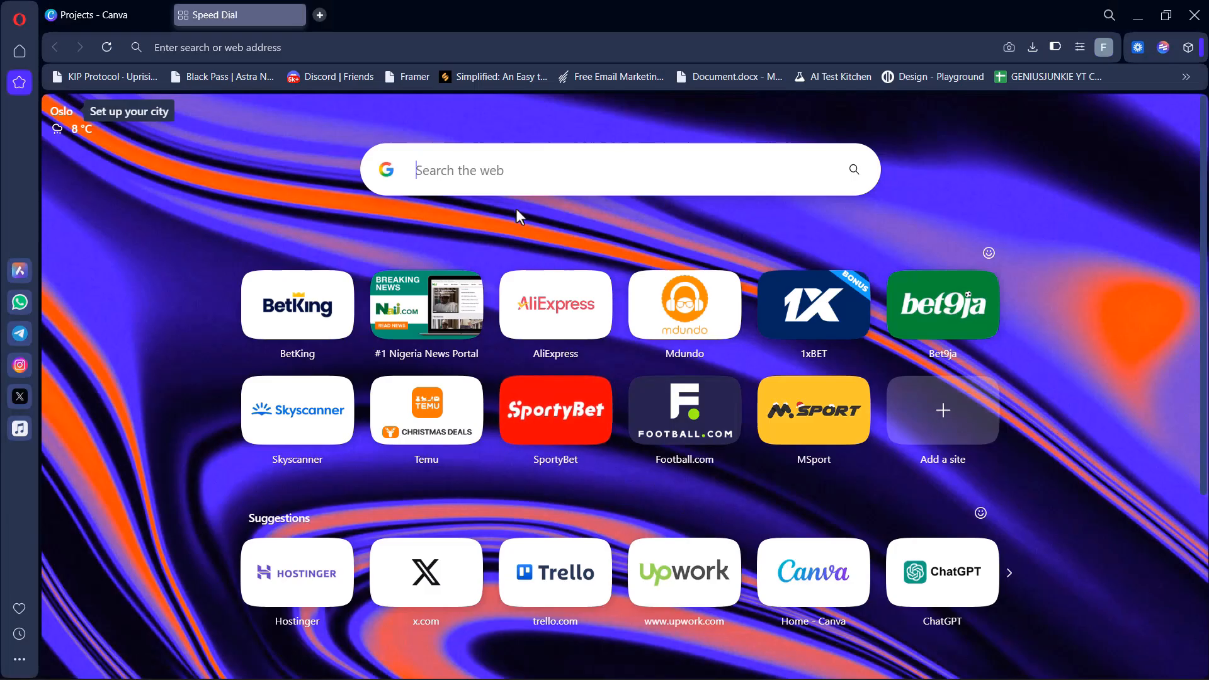
{"action": "type", "text": "xcap"}
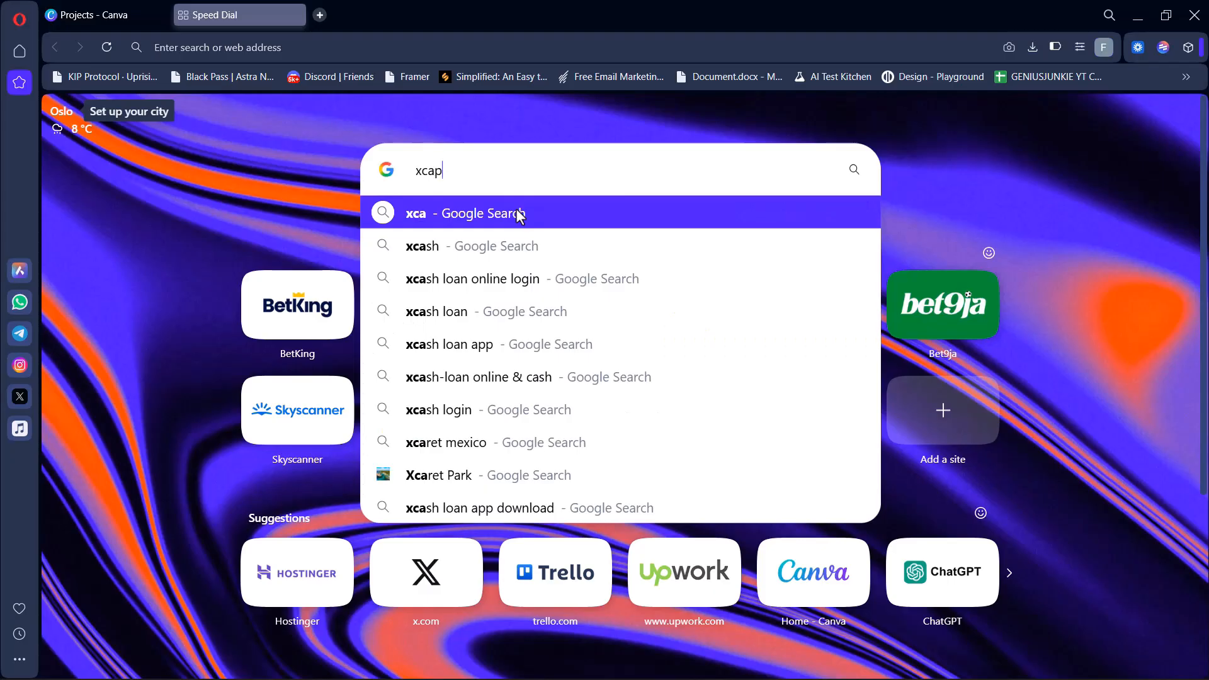
{"action": "type", "text": "cut"}
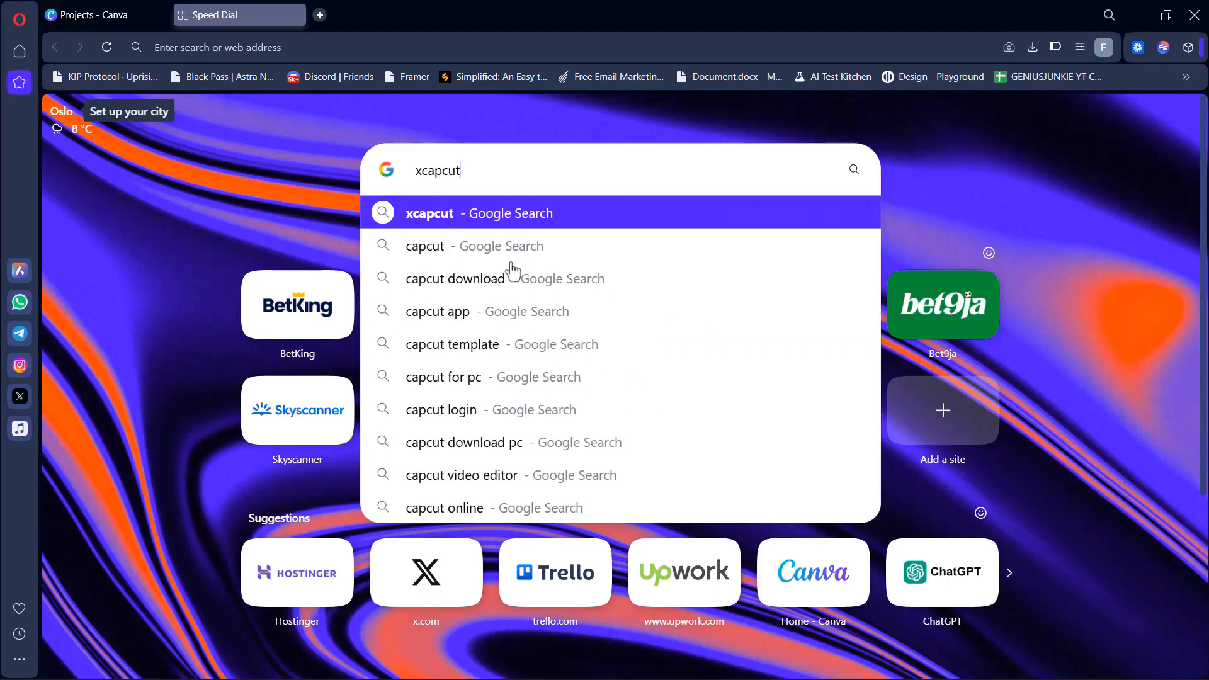
{"action": "left_click", "coordinate": [514, 291]}
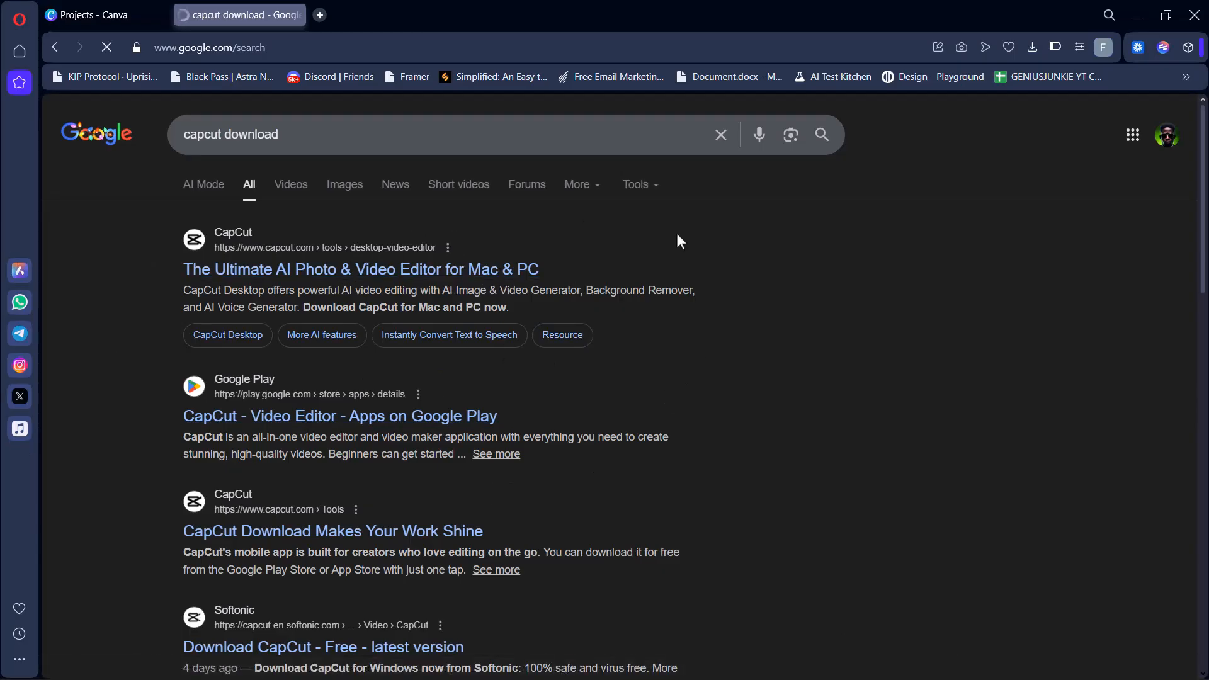
{"action": "left_click", "coordinate": [377, 271]}
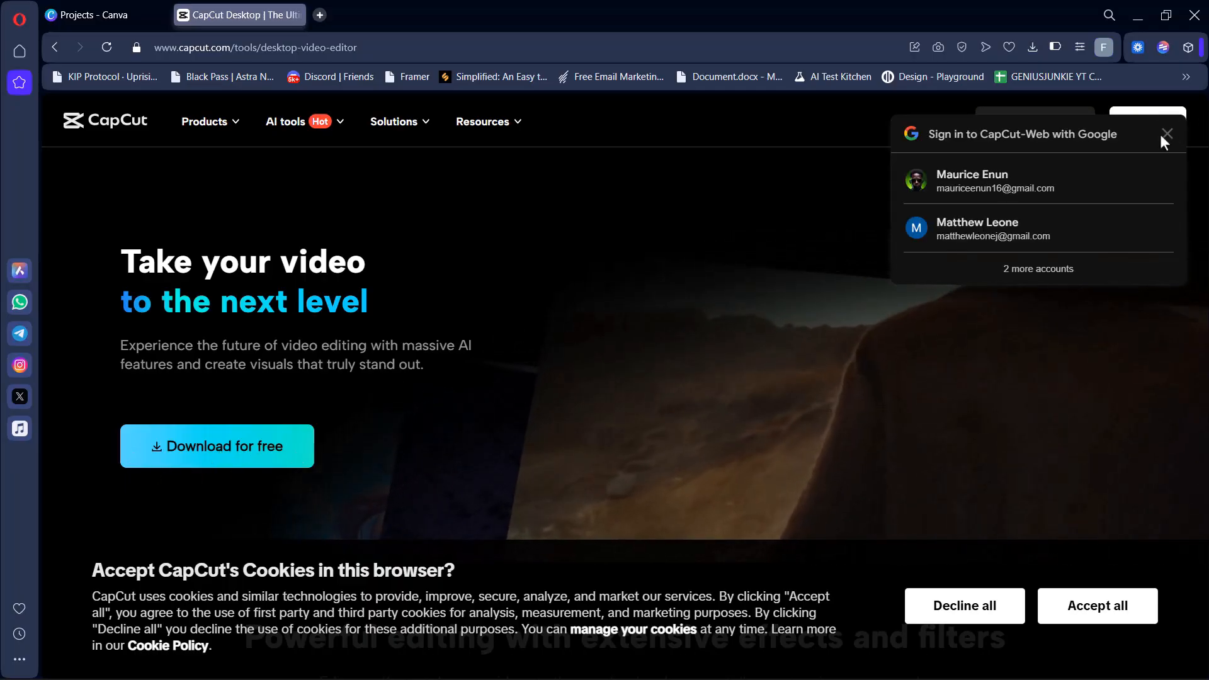
Download the free CapCut desktop installer, dismissing the Google sign-in prompt and the download notice.
{"action": "left_click", "coordinate": [1166, 134]}
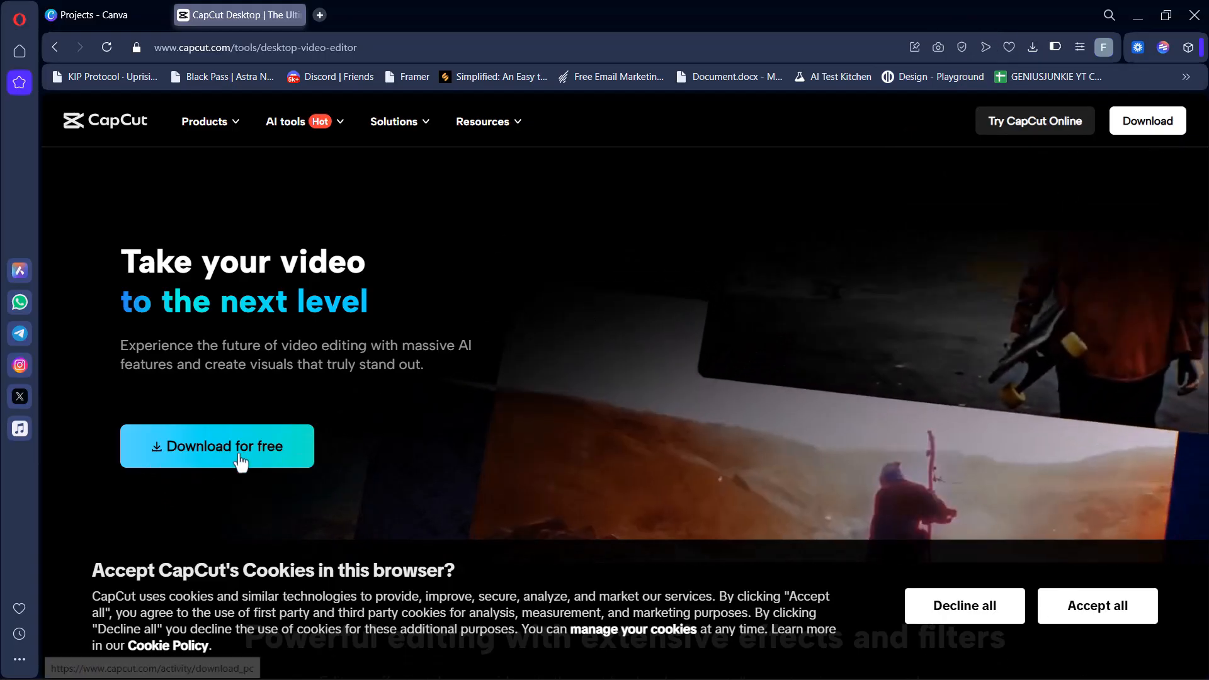
{"action": "left_click", "coordinate": [236, 461]}
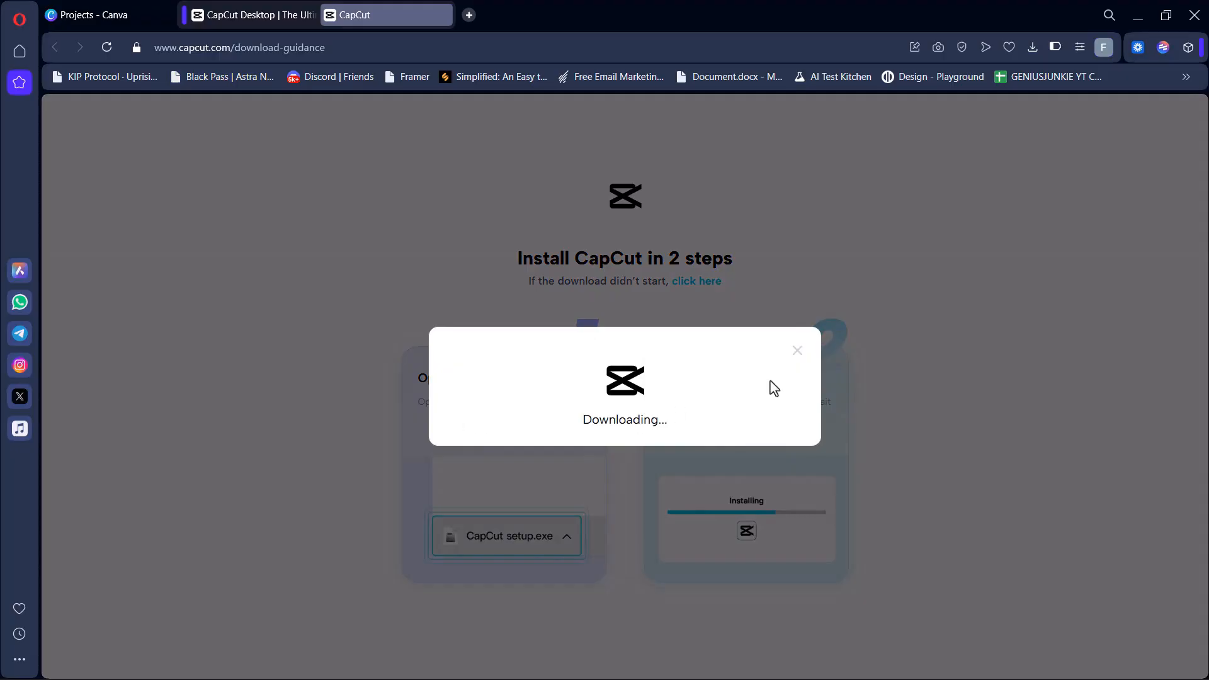
{"action": "left_click", "coordinate": [796, 342]}
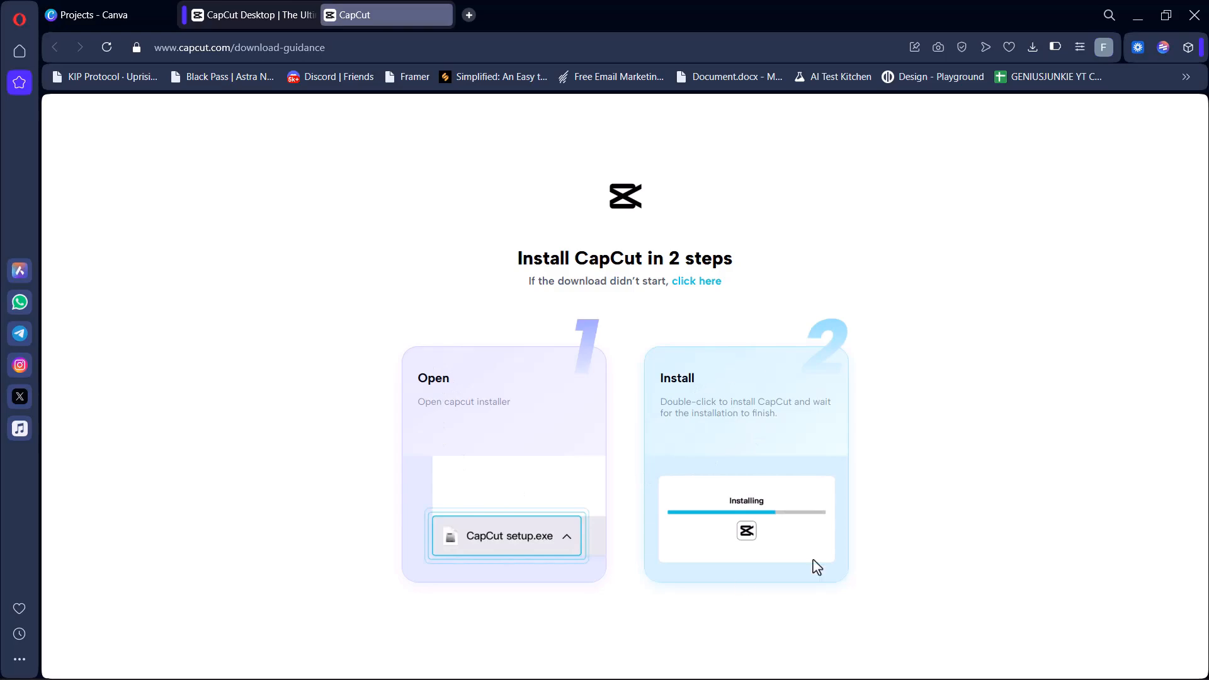
Minimize the browser, switch to the CapCut desktop app and go from the open project back to the home page.
{"action": "left_click", "coordinate": [1139, 18]}
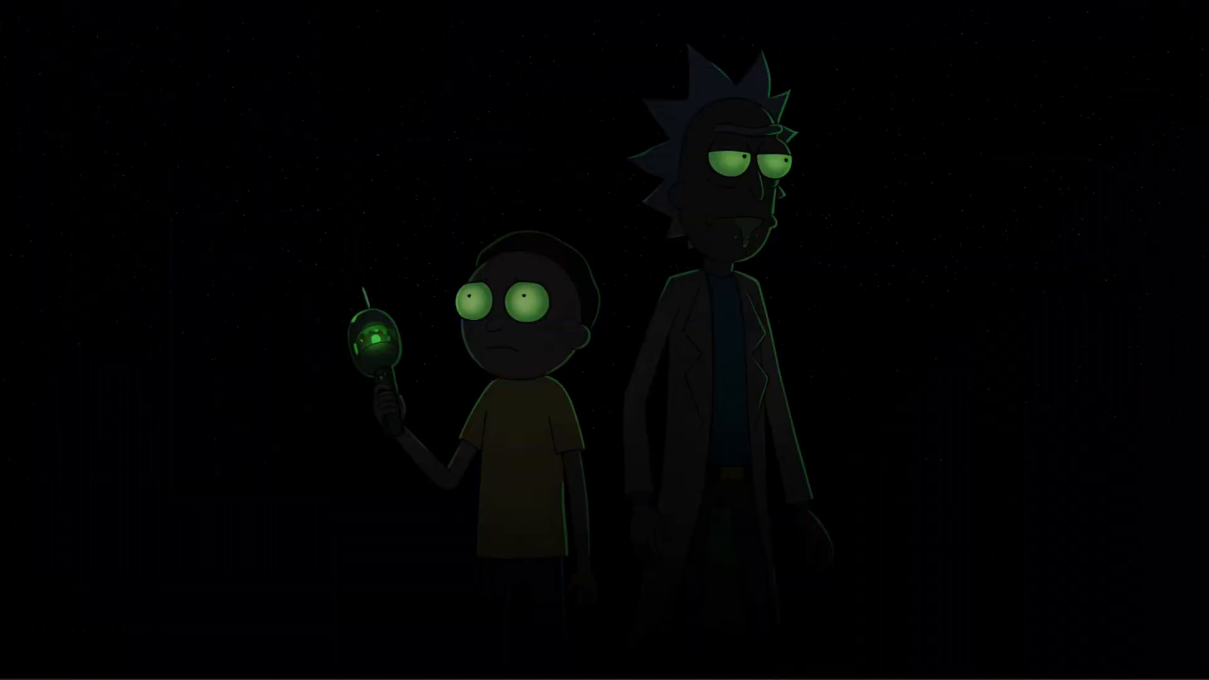
{"action": "left_click", "coordinate": [864, 663]}
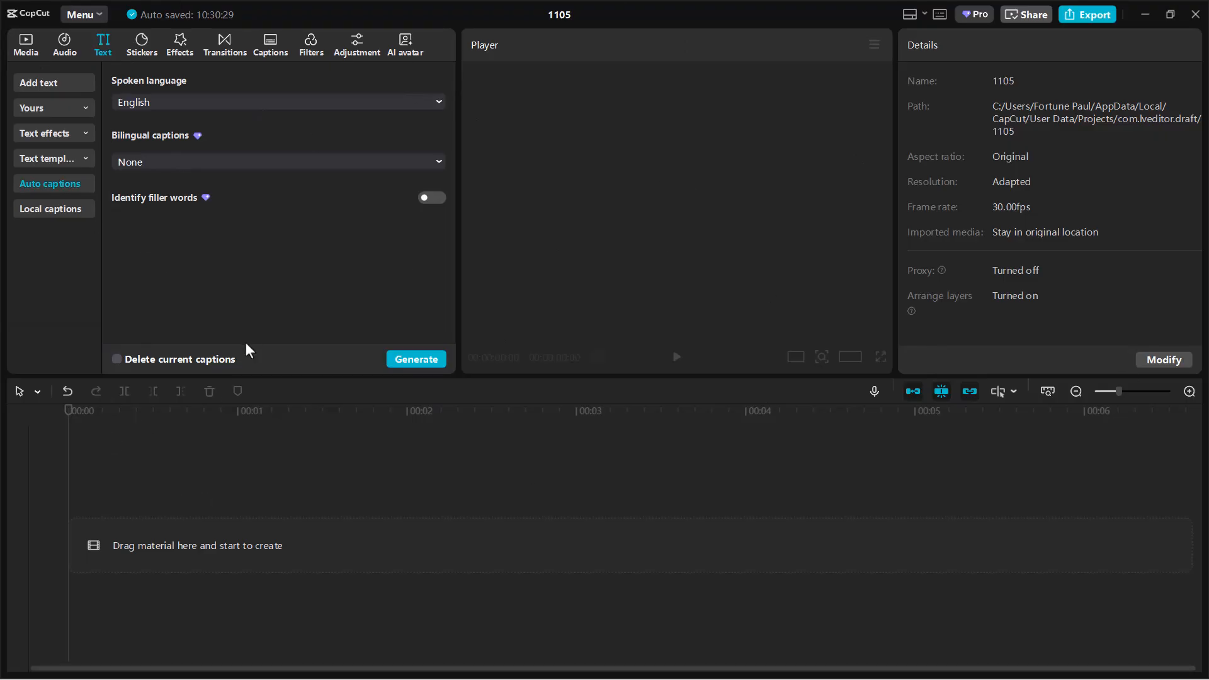
{"action": "left_click", "coordinate": [25, 52]}
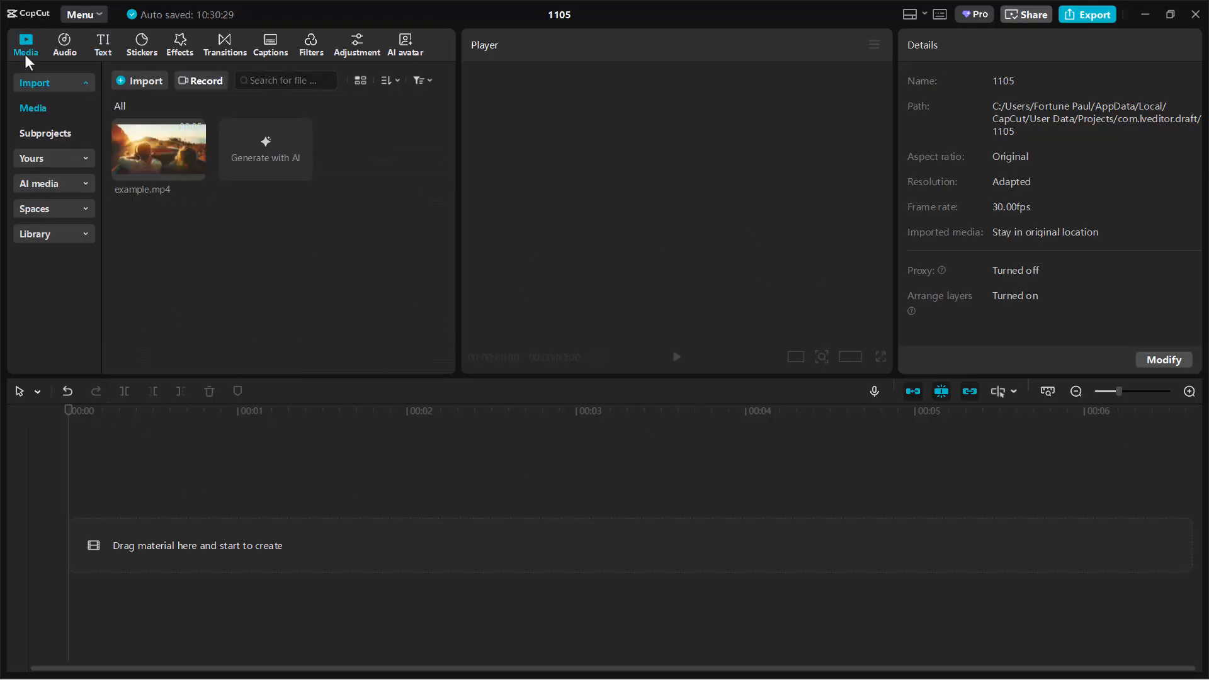
{"action": "key", "text": "super+Down"}
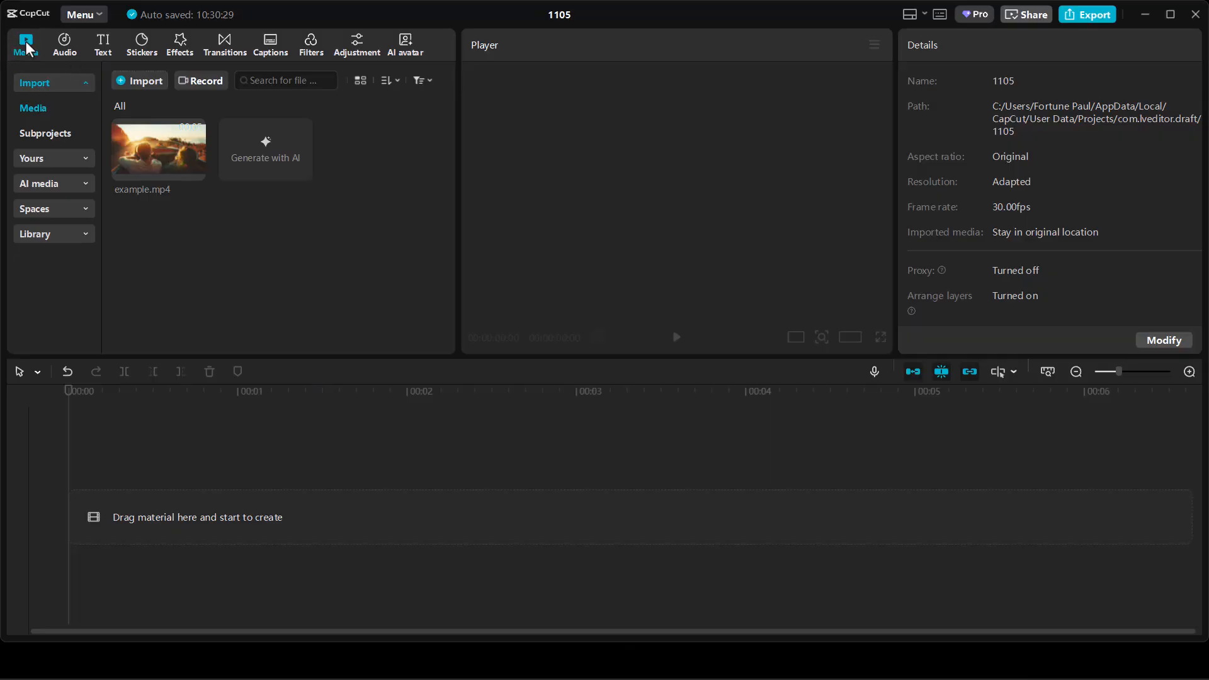
{"action": "left_click", "coordinate": [92, 17]}
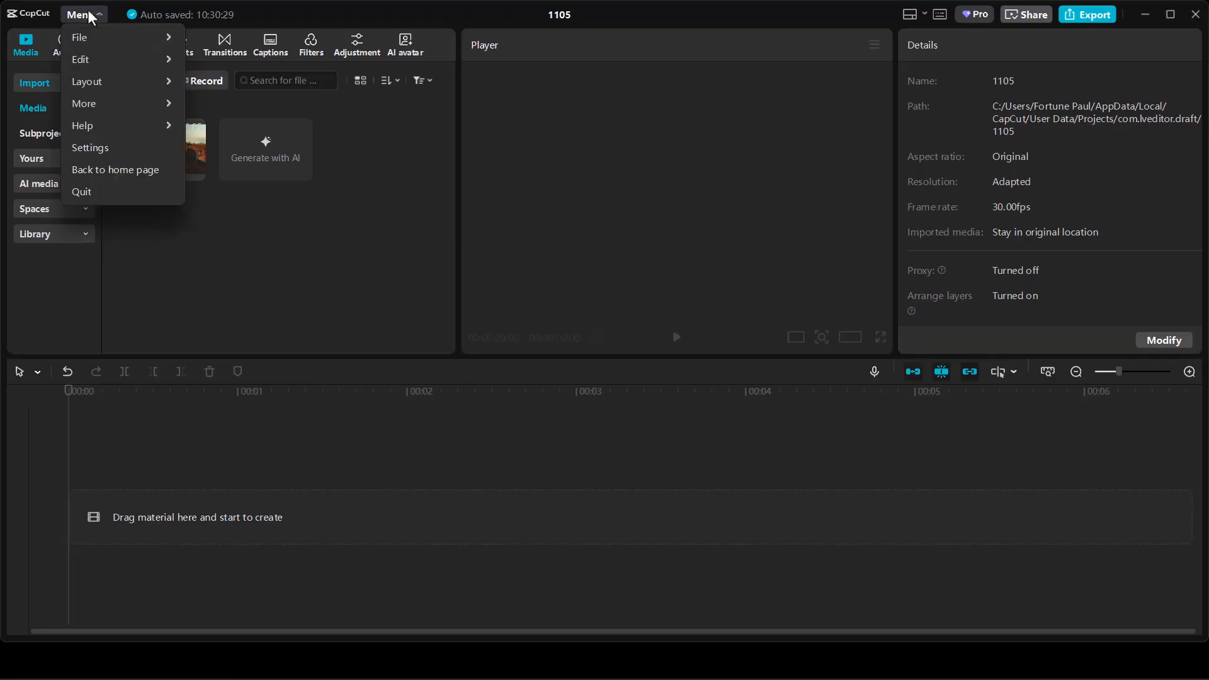
{"action": "left_click", "coordinate": [118, 168]}
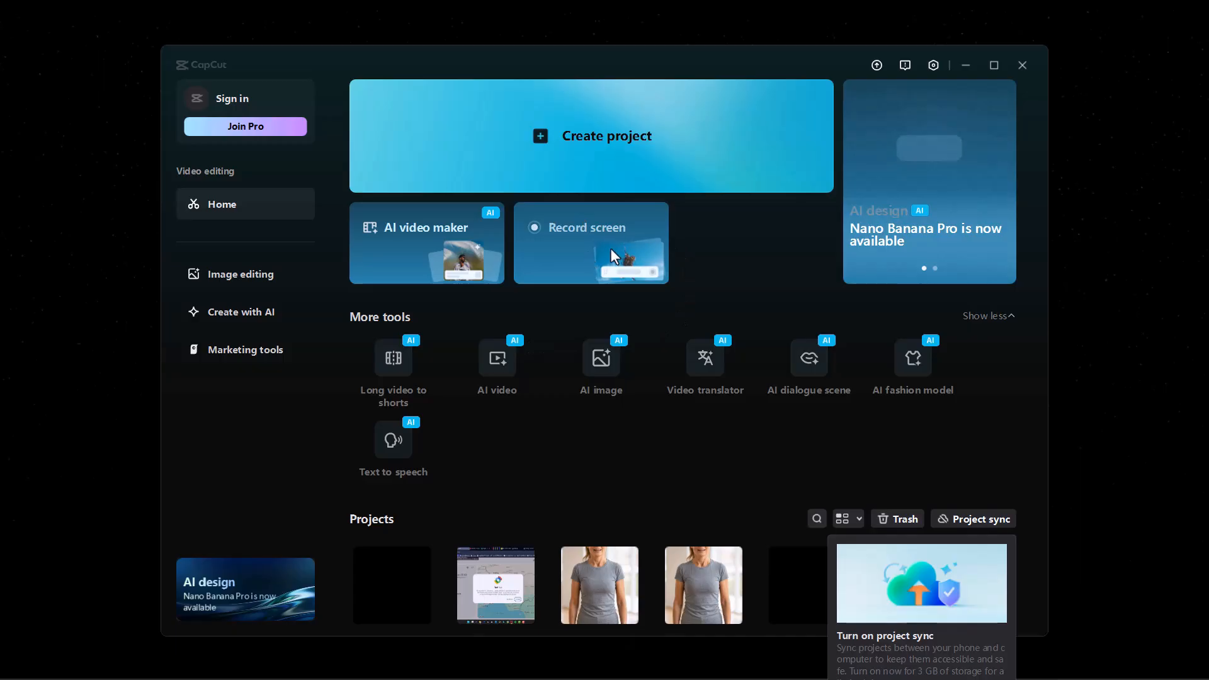
Look over the existing projects on the home page and create a new project.
{"action": "scroll", "coordinate": [837, 448], "scroll_direction": "down", "scroll_amount": 2}
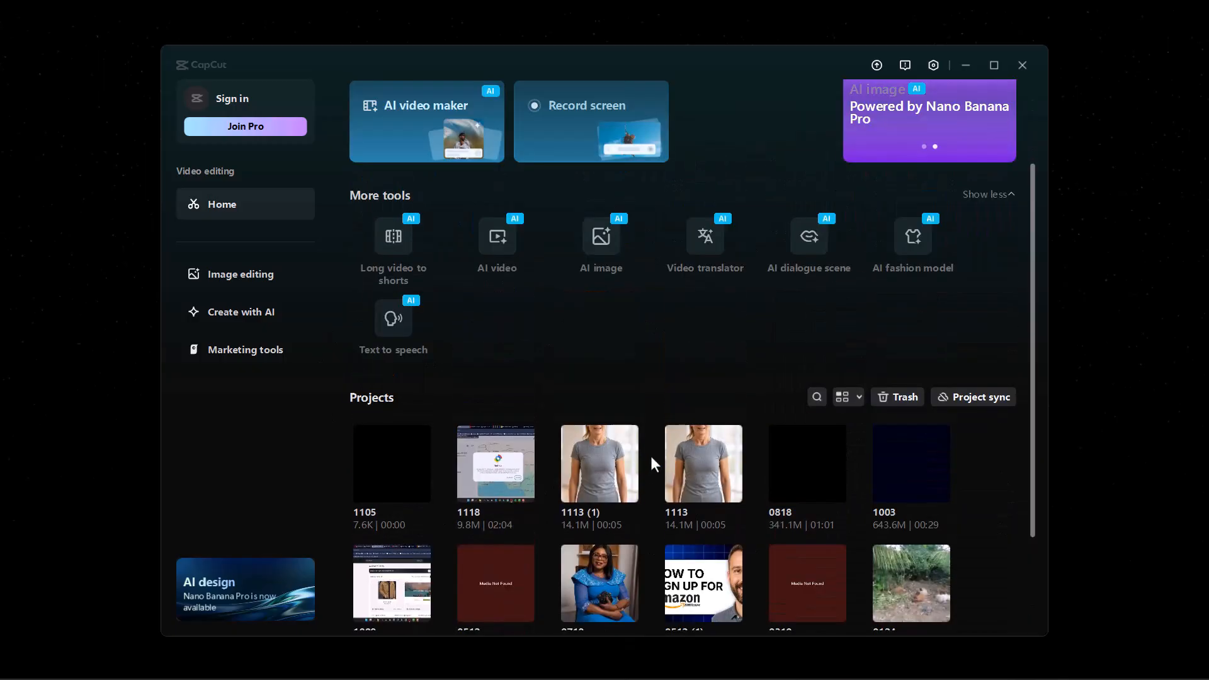
{"action": "scroll", "coordinate": [651, 457], "scroll_direction": "up", "scroll_amount": 2}
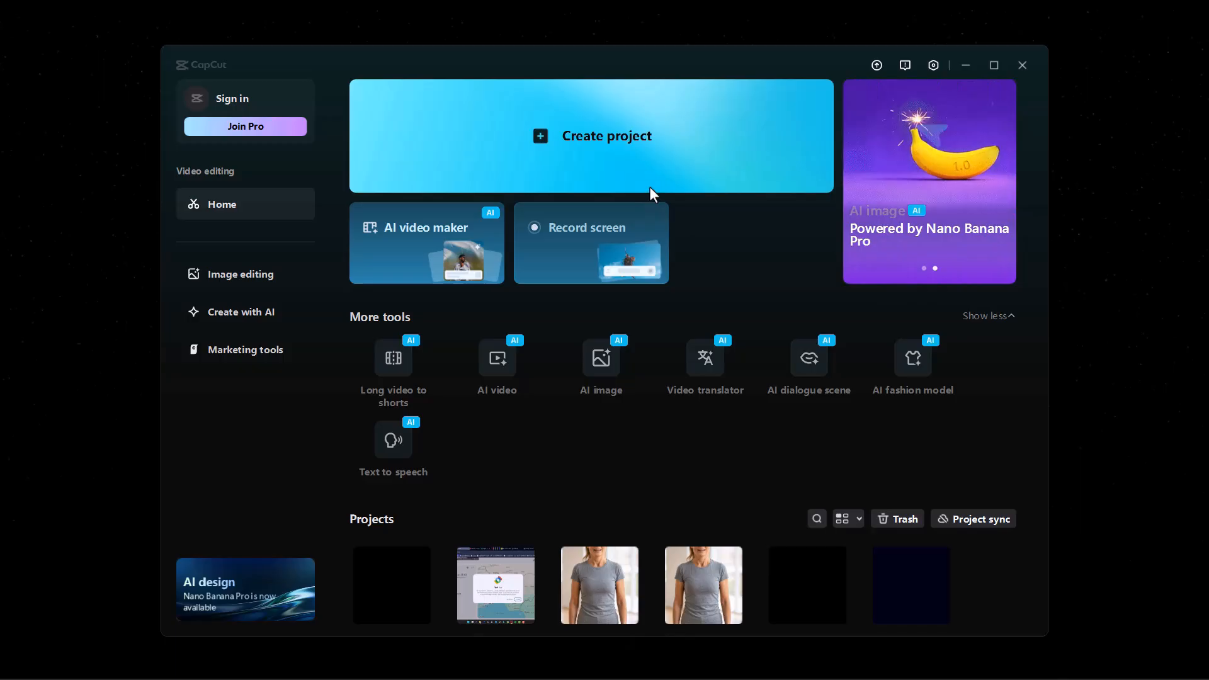
{"action": "left_click", "coordinate": [655, 131]}
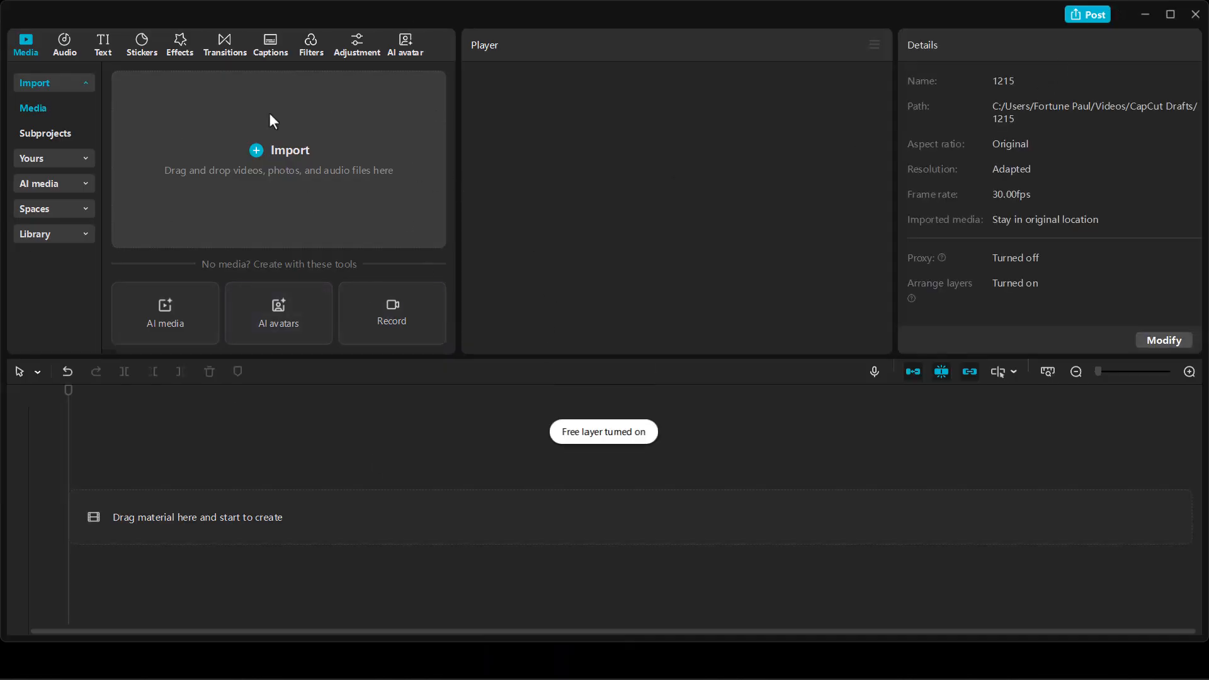
Import the video "Instagram Affiliate Marketing 2026" from the Camtasia folder into the project's media.
{"action": "left_click", "coordinate": [262, 153]}
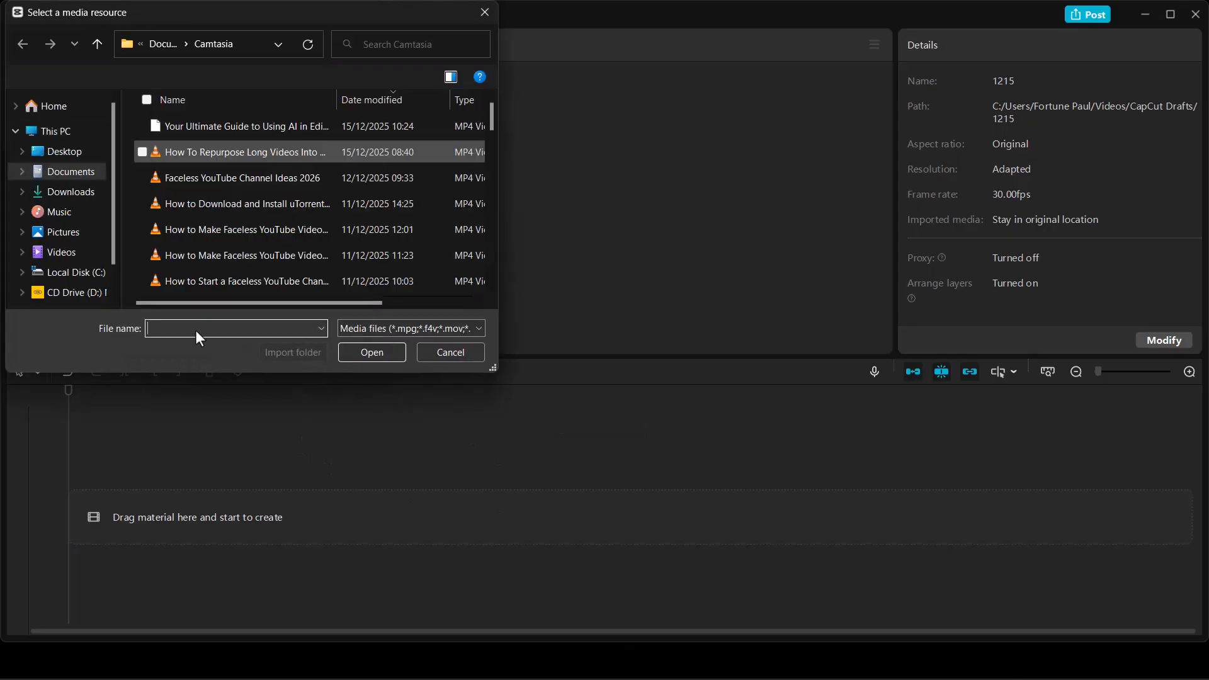
{"action": "scroll", "coordinate": [248, 248], "scroll_direction": "down", "scroll_amount": 1}
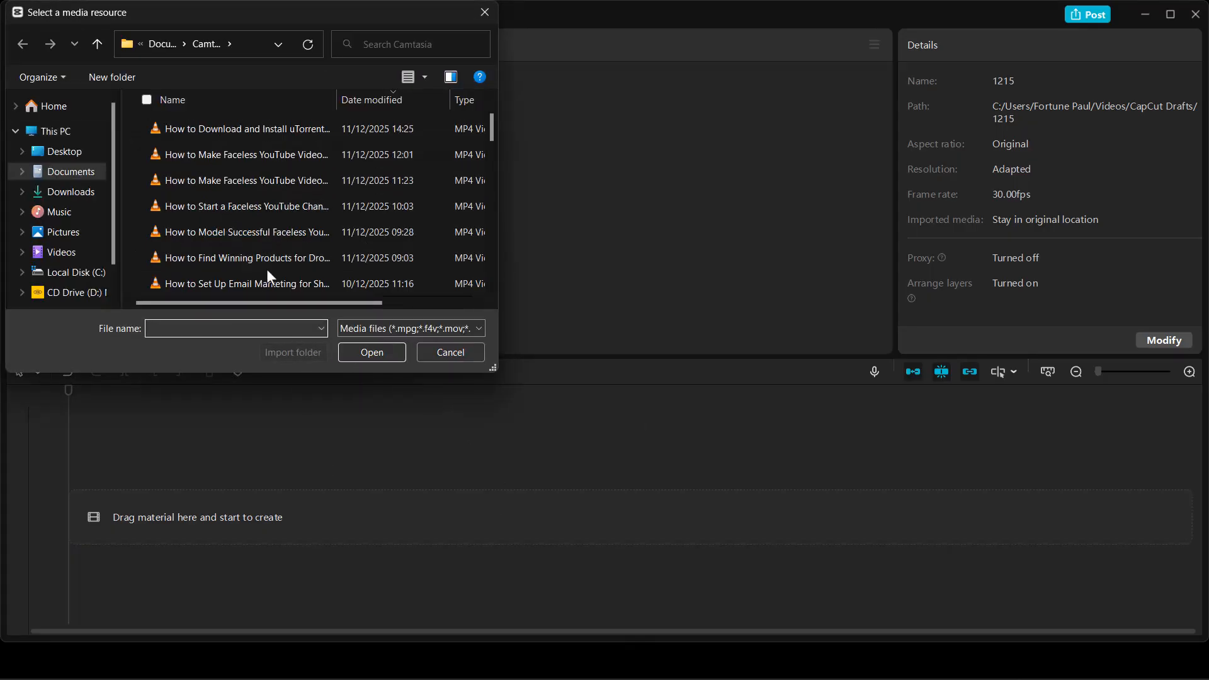
{"action": "scroll", "coordinate": [266, 270], "scroll_direction": "down", "scroll_amount": 2}
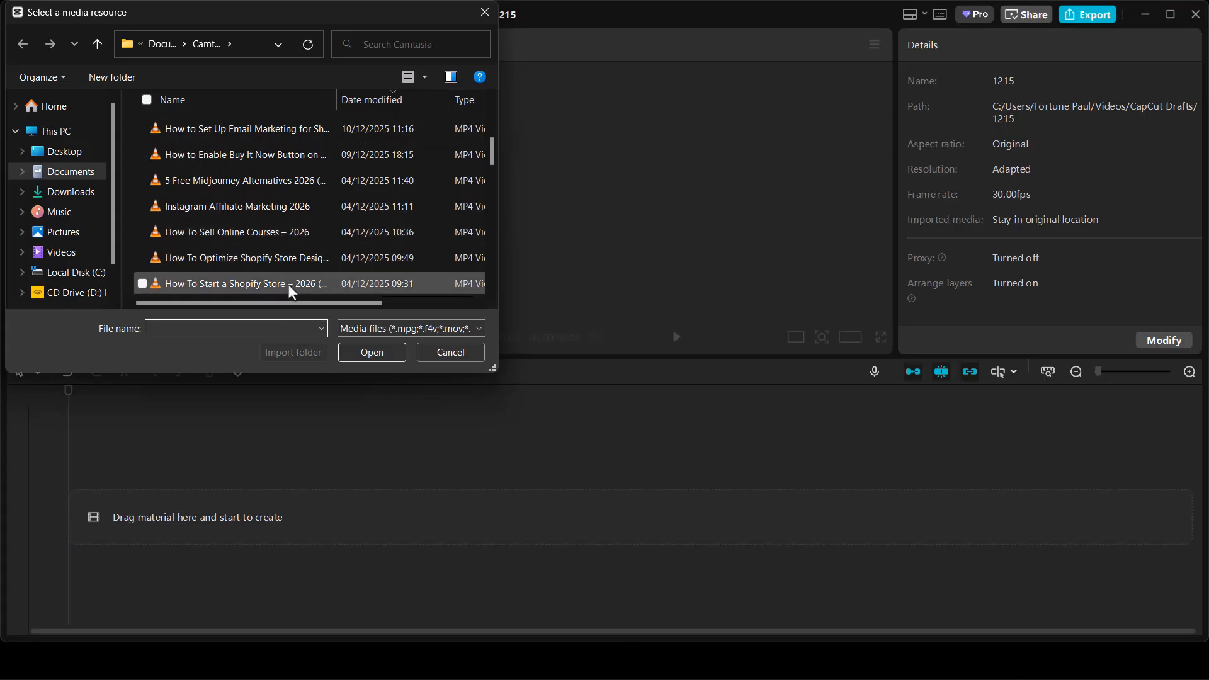
{"action": "left_click", "coordinate": [202, 207]}
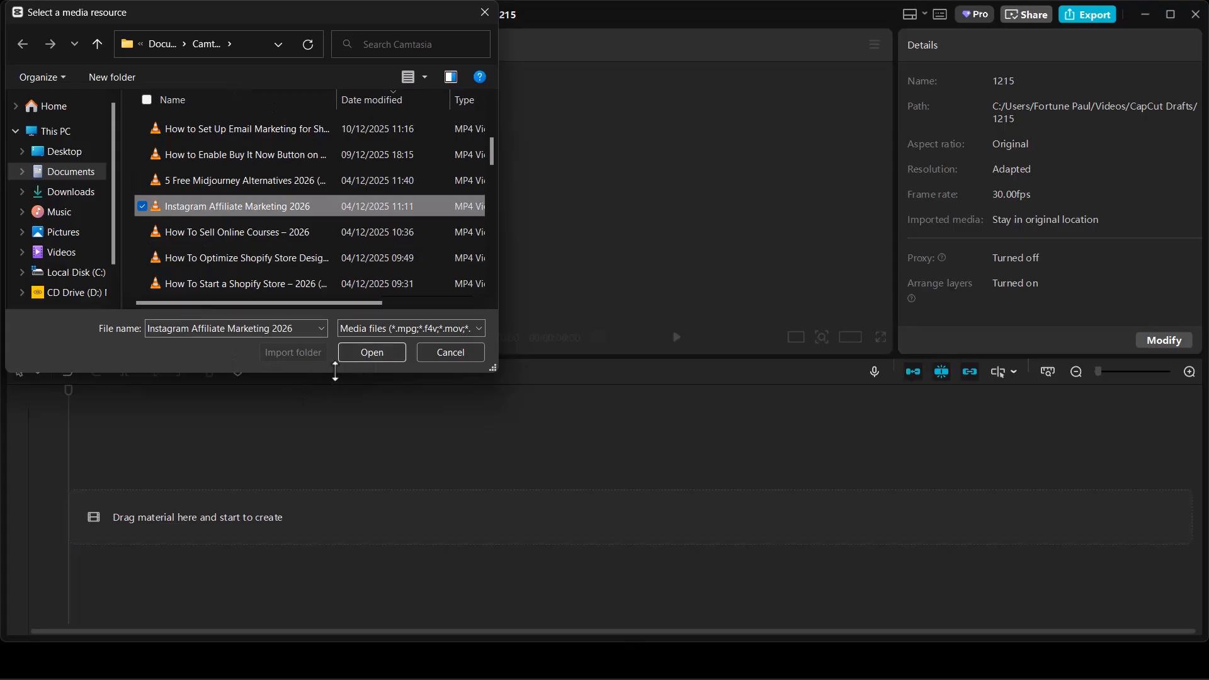
{"action": "left_click", "coordinate": [367, 357]}
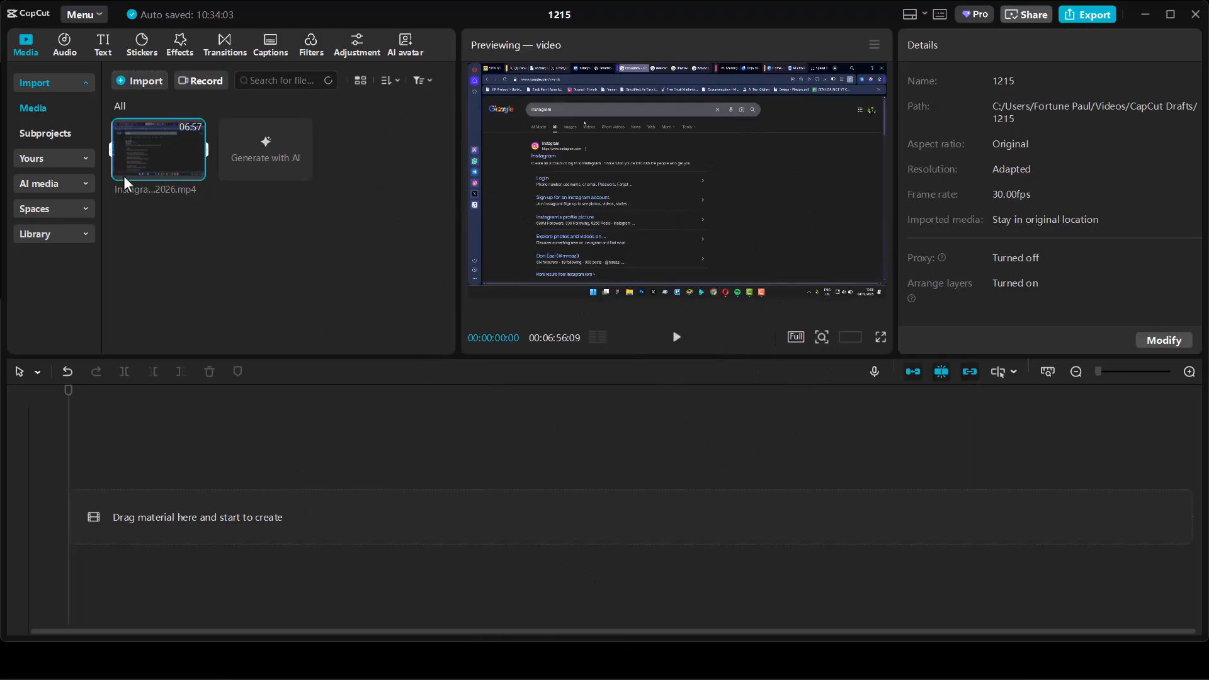
Place the imported video on the timeline and trim its end to about 00:03:13:07.
{"action": "left_click_drag", "start_coordinate": [145, 143], "coordinate": [145, 504]}
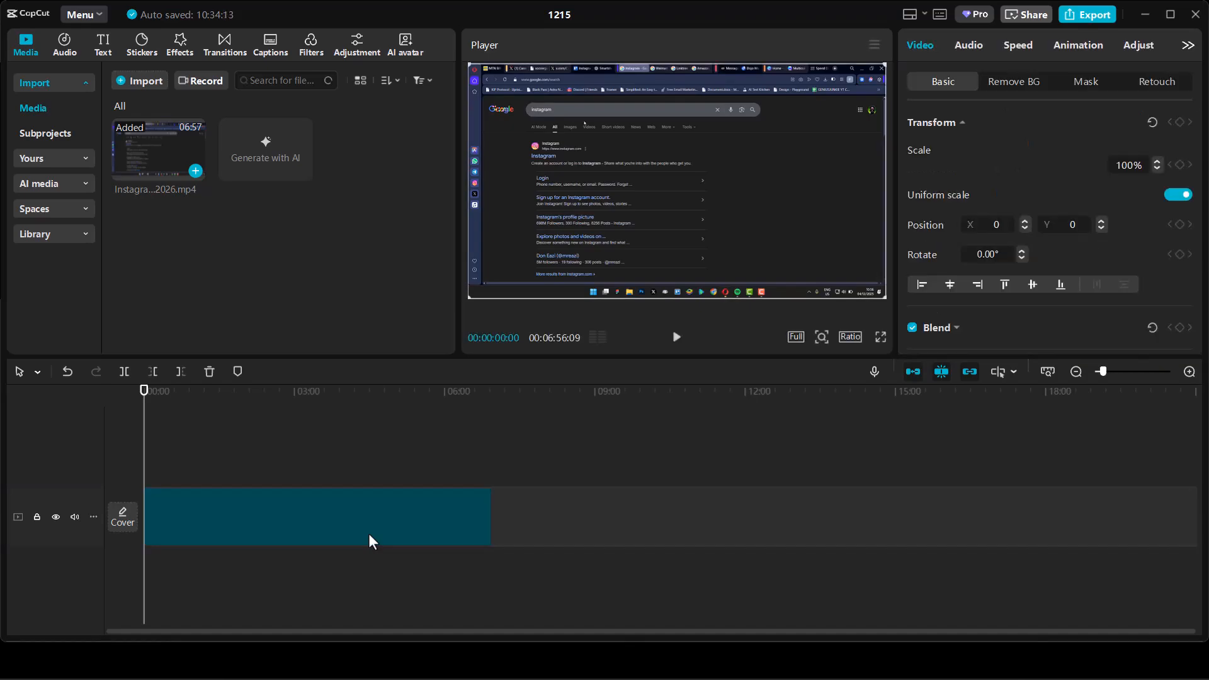
{"action": "left_click", "coordinate": [370, 536]}
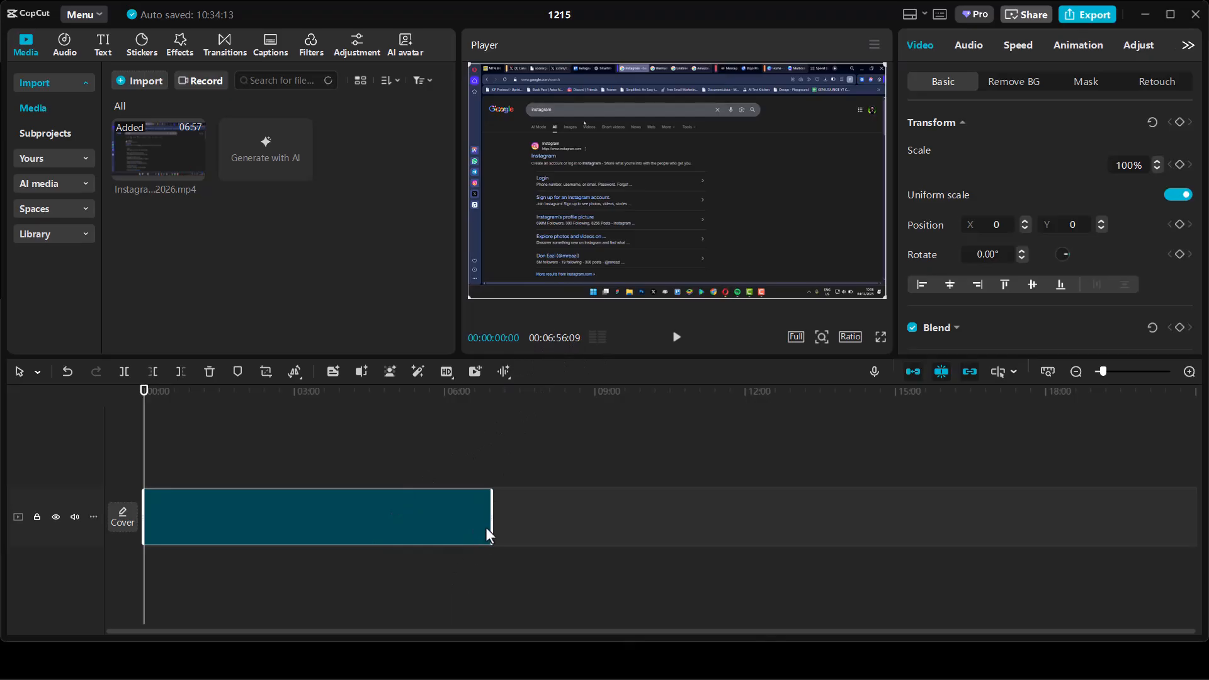
{"action": "left_click_drag", "start_coordinate": [493, 519], "coordinate": [304, 511]}
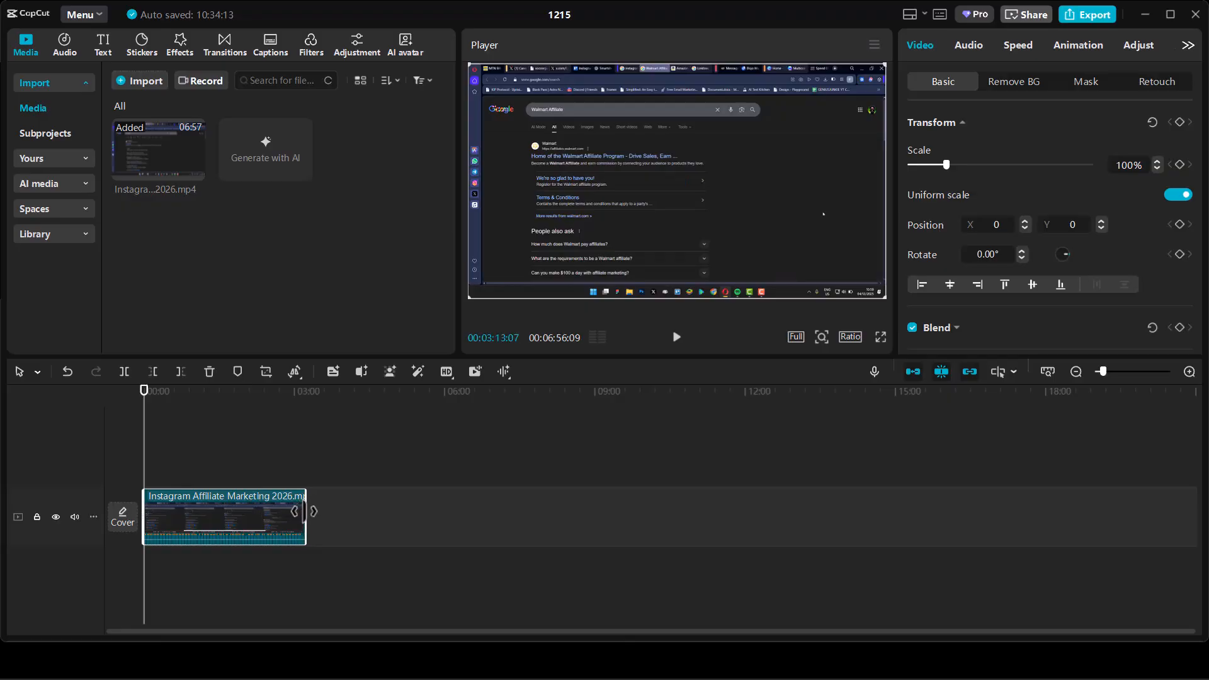
{"action": "left_click", "coordinate": [392, 534]}
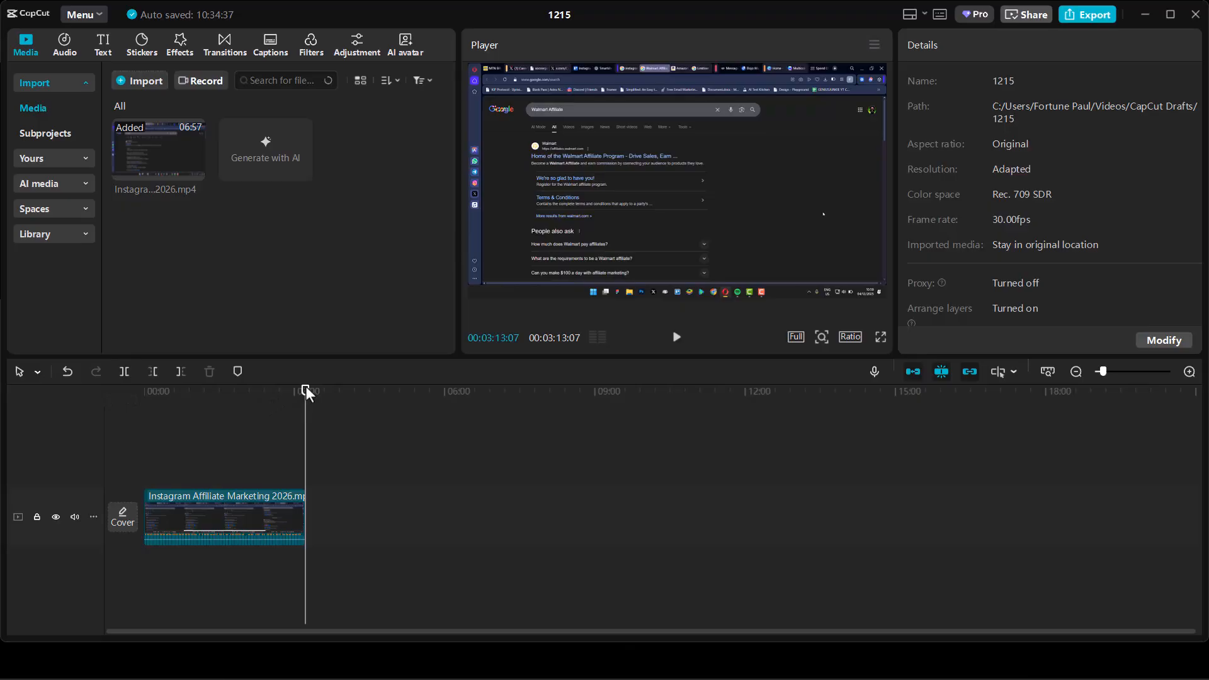
Split the timeline clip at about 00:01:44:08 and select its second part.
{"action": "left_click_drag", "start_coordinate": [307, 394], "coordinate": [224, 412]}
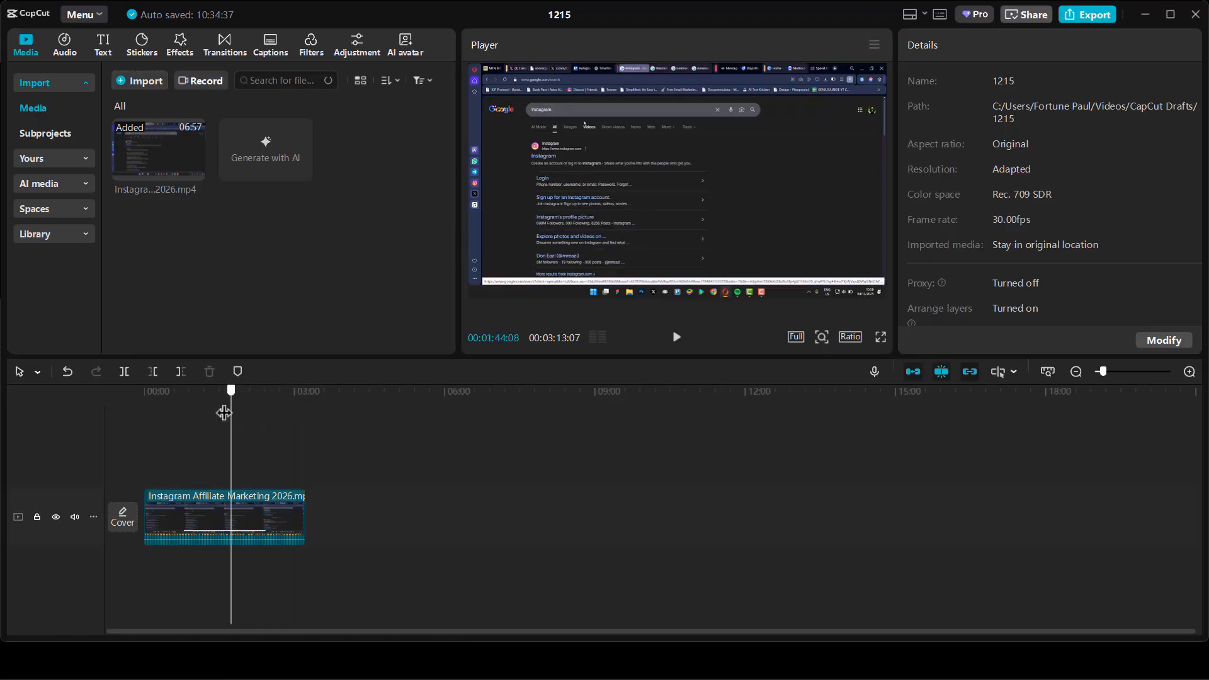
{"action": "left_click", "coordinate": [127, 371]}
{"action": "left_click_drag", "start_coordinate": [300, 527], "coordinate": [361, 530]}
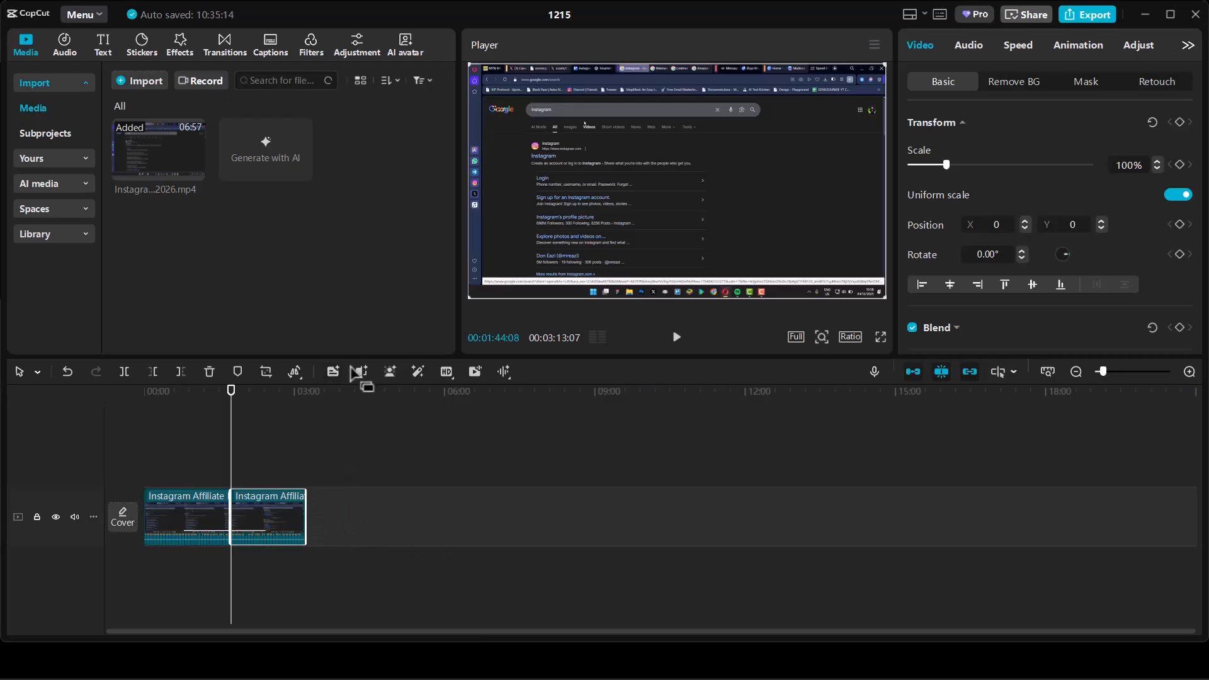
Examine the timeline editing tools and the audio options available for the selected second clip.
{"action": "left_click", "coordinate": [292, 373]}
{"action": "mouse_move", "coordinate": [418, 373]}
{"action": "left_click", "coordinate": [504, 371]}
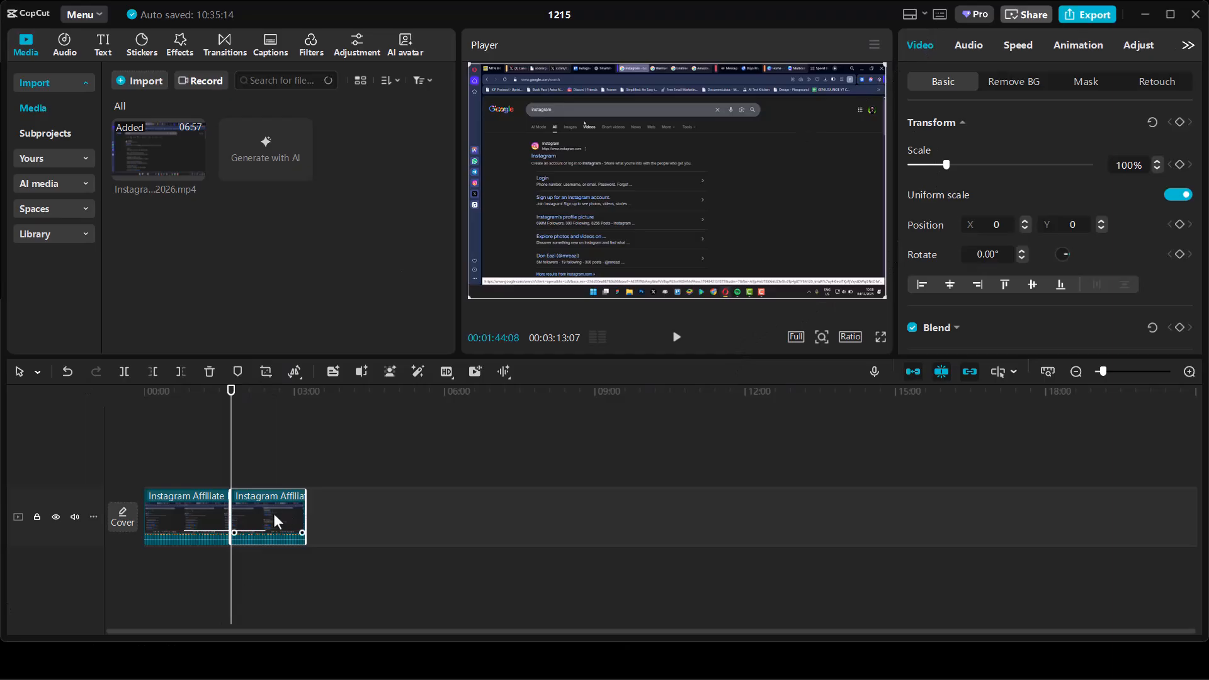
{"action": "left_click", "coordinate": [968, 44]}
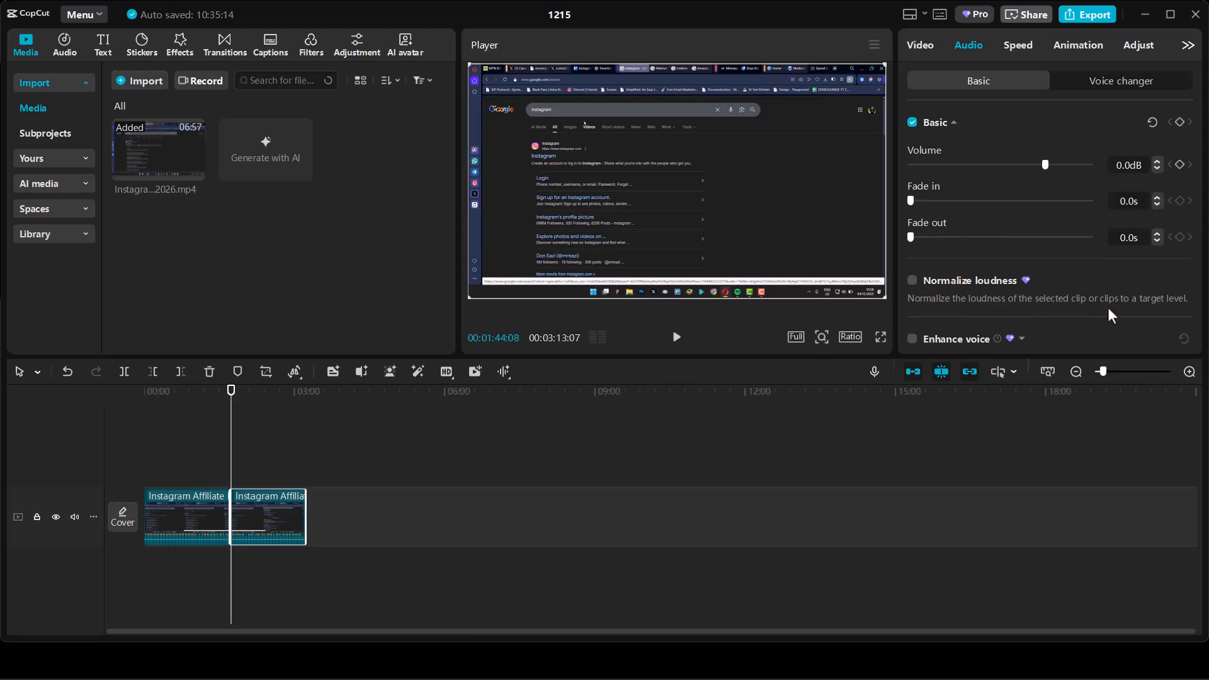
{"action": "scroll", "coordinate": [1108, 307], "scroll_direction": "down", "scroll_amount": 3}
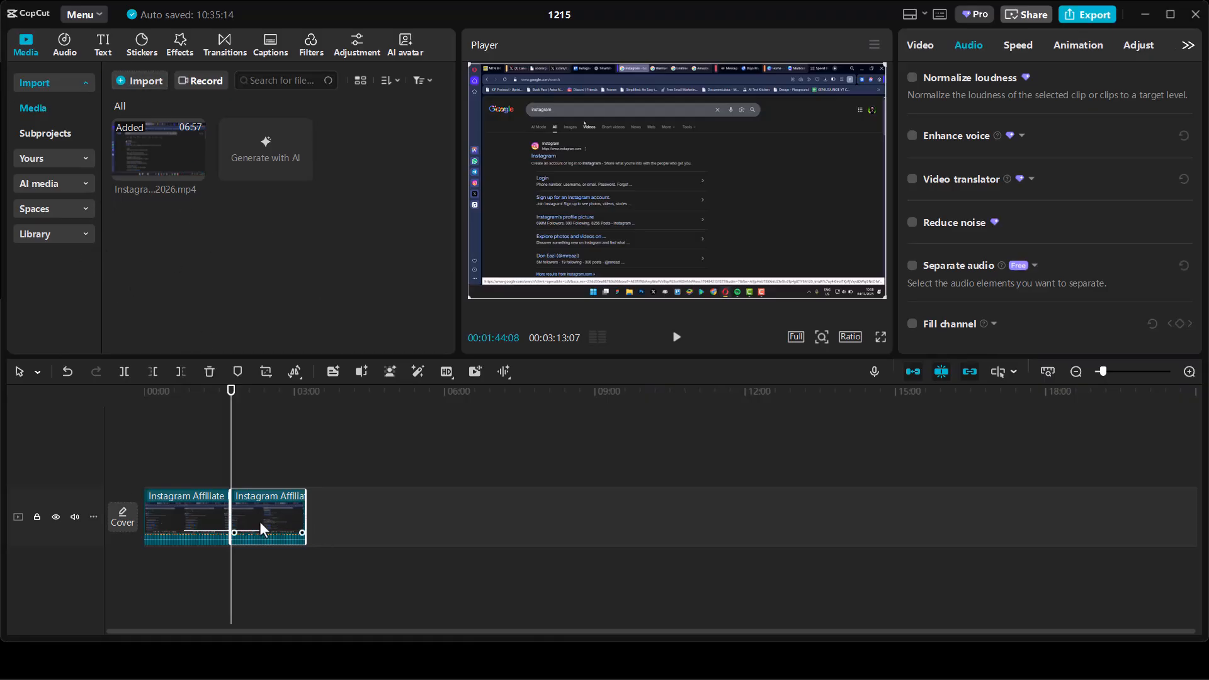
Try to generate auto captions for the timeline clips with English as the spoken language and no bilingual captions.
{"action": "left_click", "coordinate": [103, 46]}
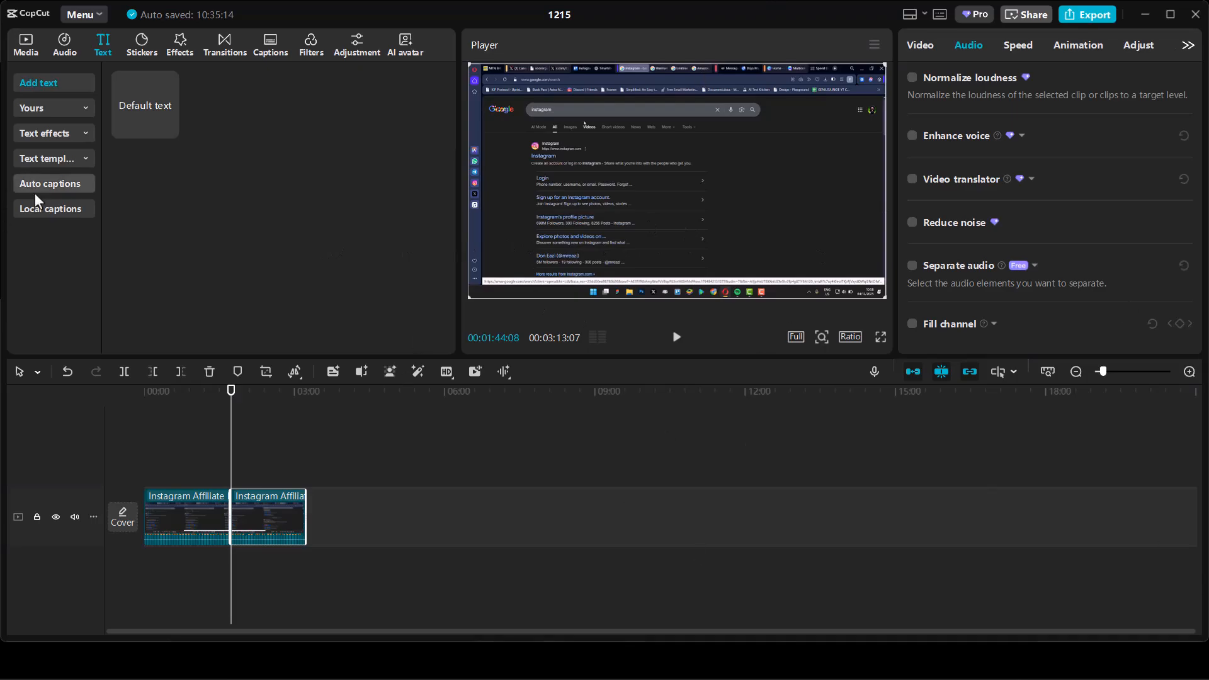
{"action": "left_click", "coordinate": [39, 211]}
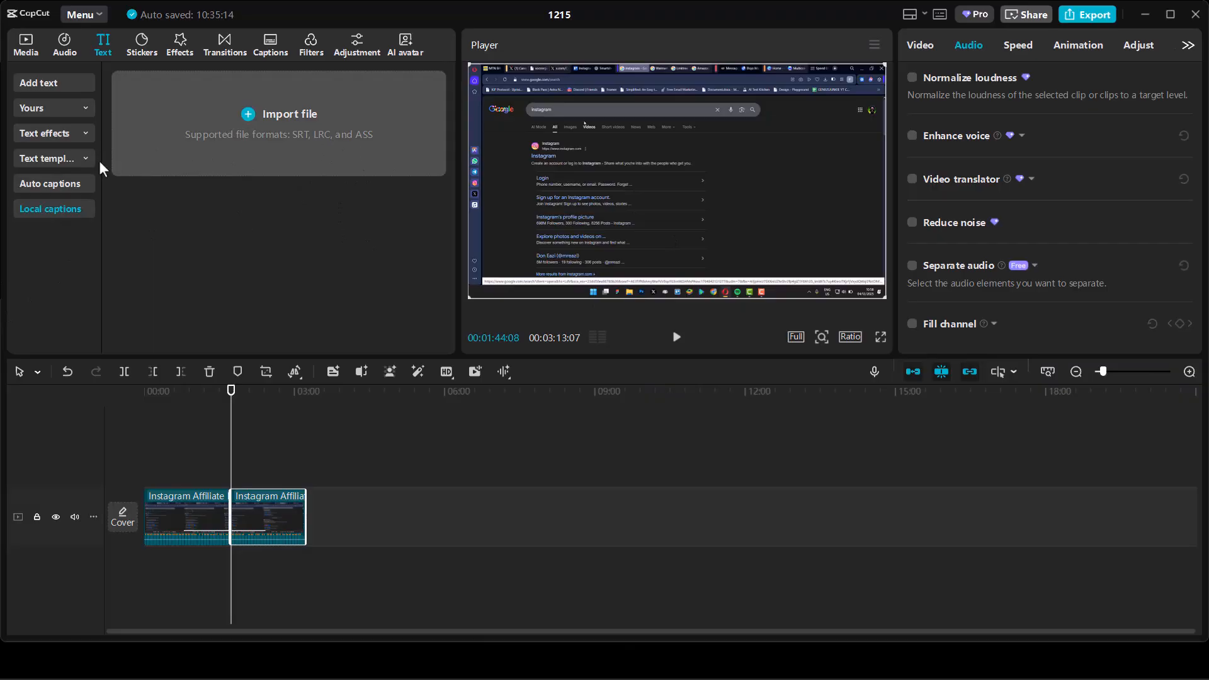
{"action": "left_click", "coordinate": [43, 185]}
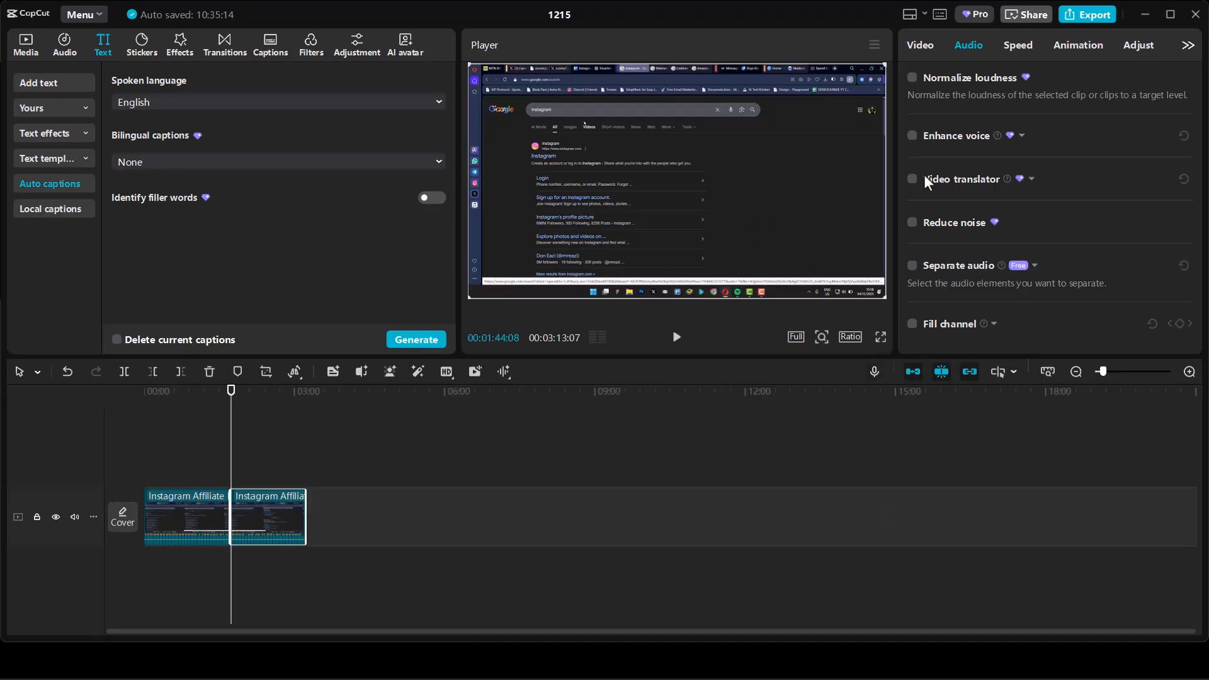
{"action": "left_click", "coordinate": [427, 339]}
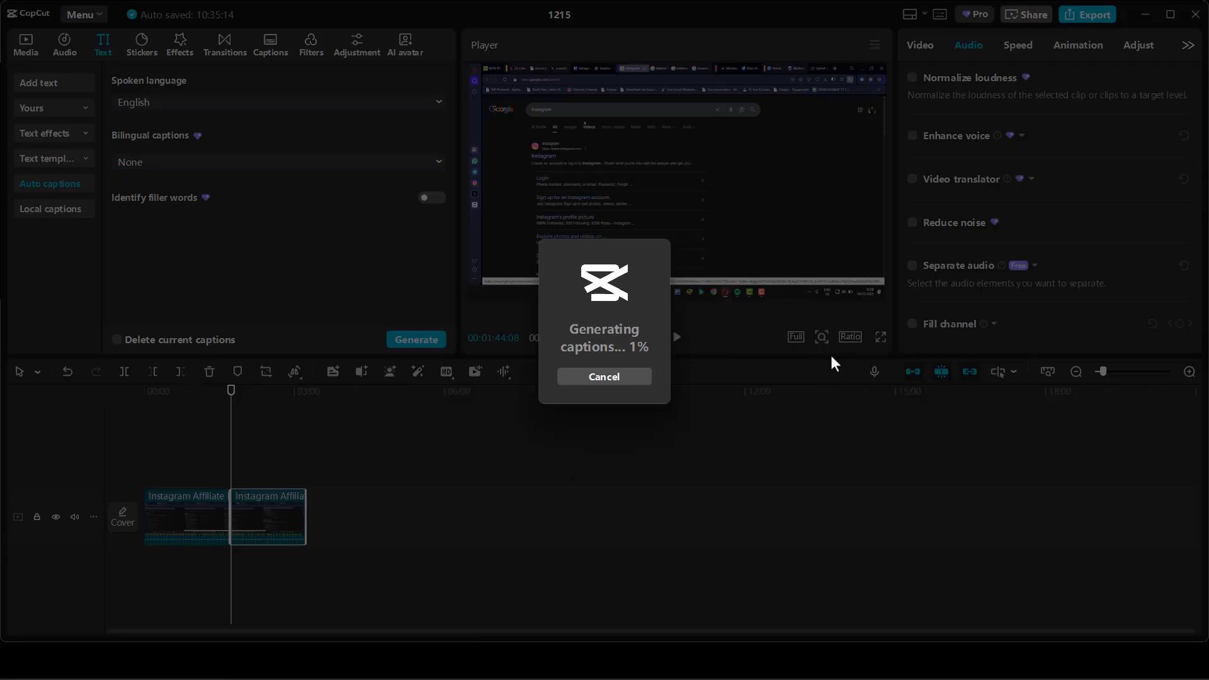
{"action": "left_click", "coordinate": [606, 380]}
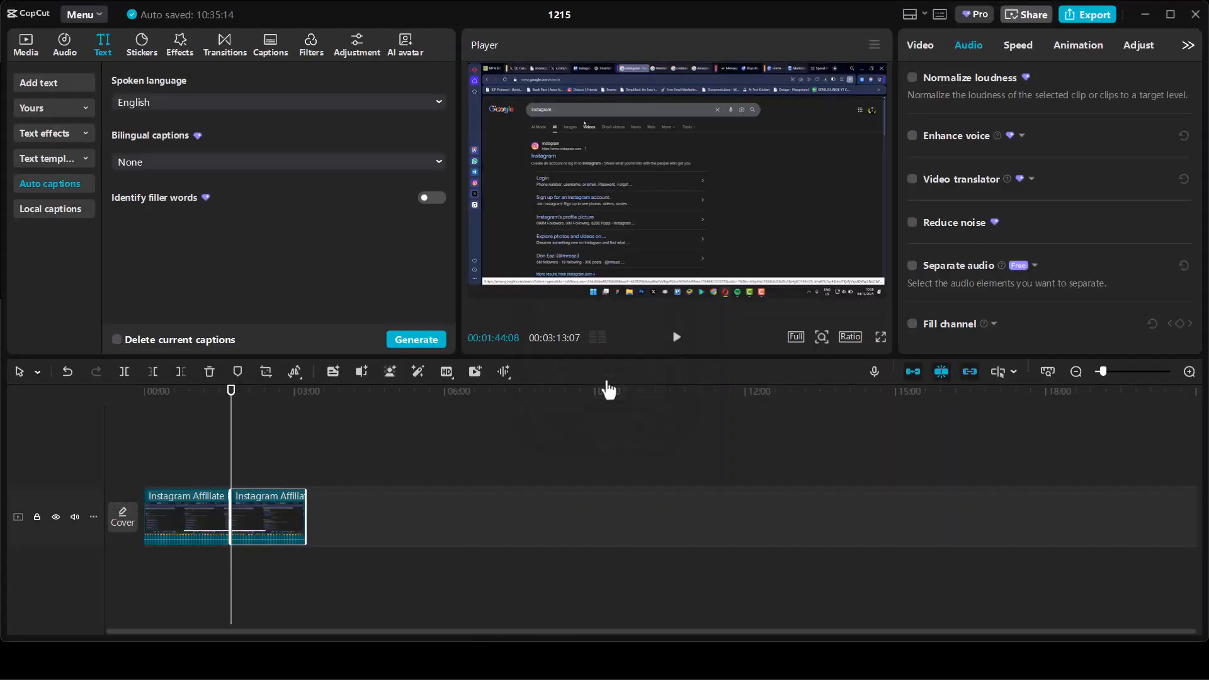